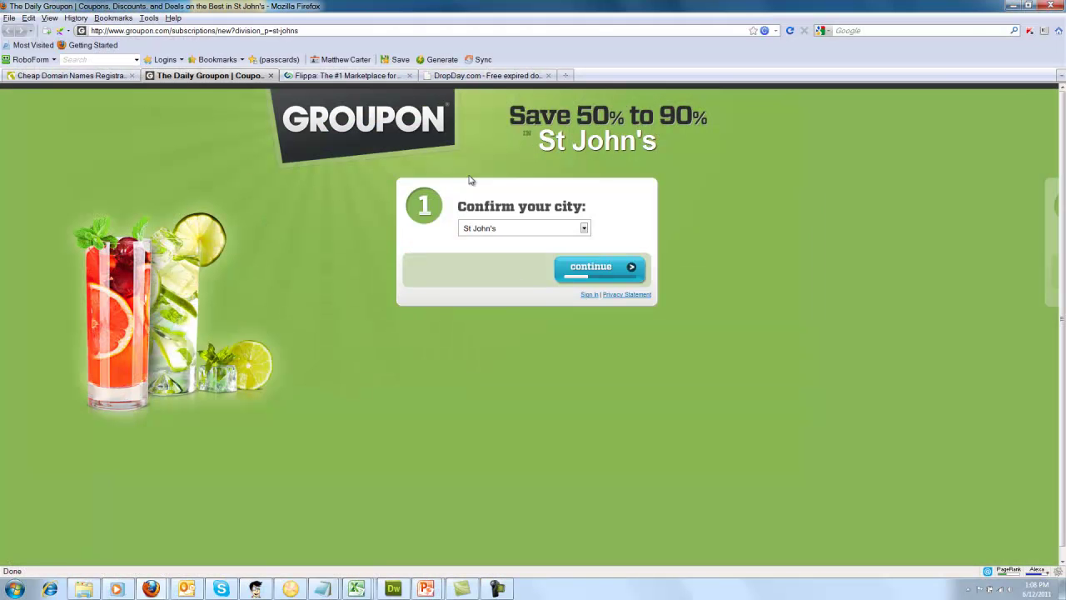
Step: Check on Namecheap whether the domain termlifeinsuranceusa is available with the .com extension
click(60, 76)
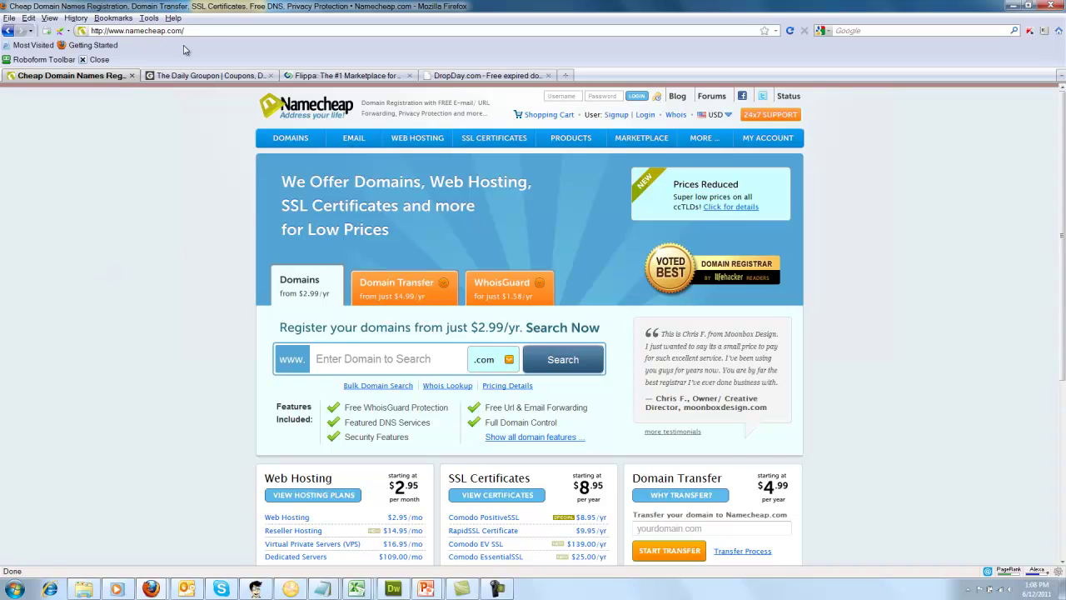
scroll(127, 385, down, 1)
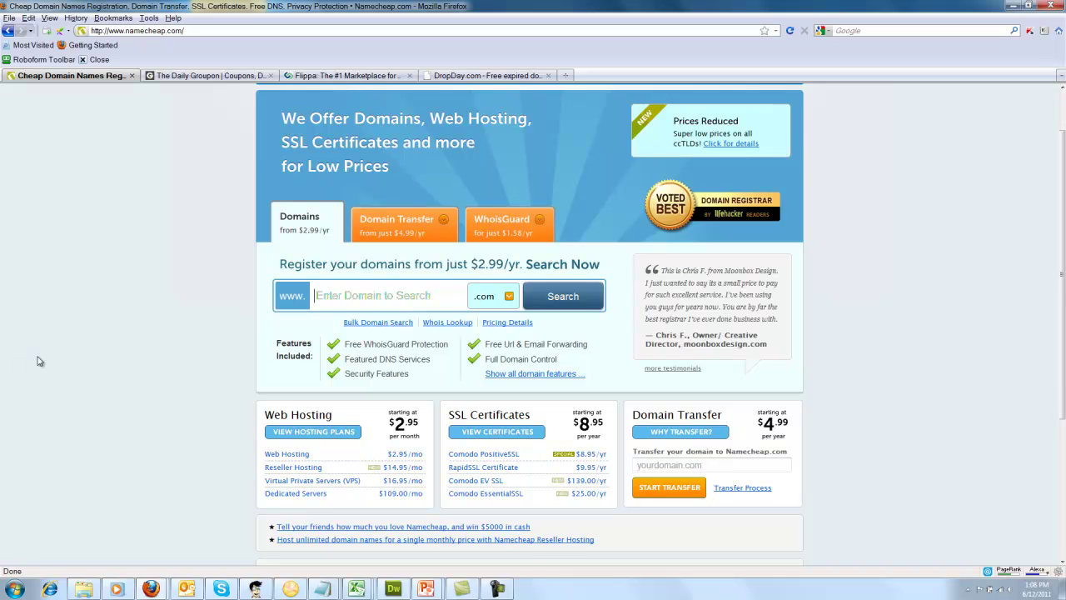
text(te)
key(BackSpace)
key(BackSpace)
text(te)
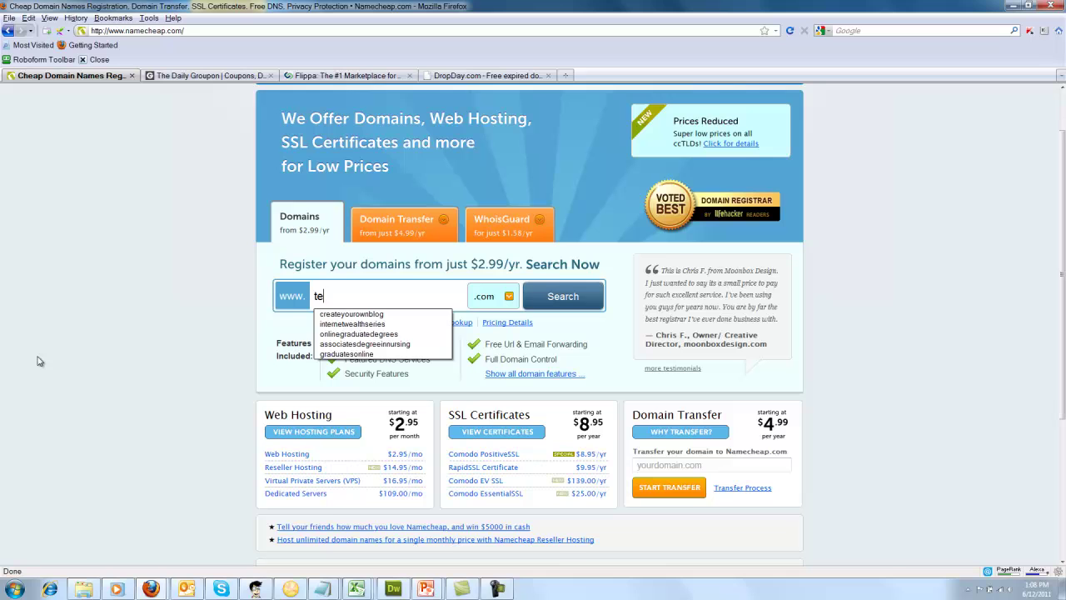
text(rmli)
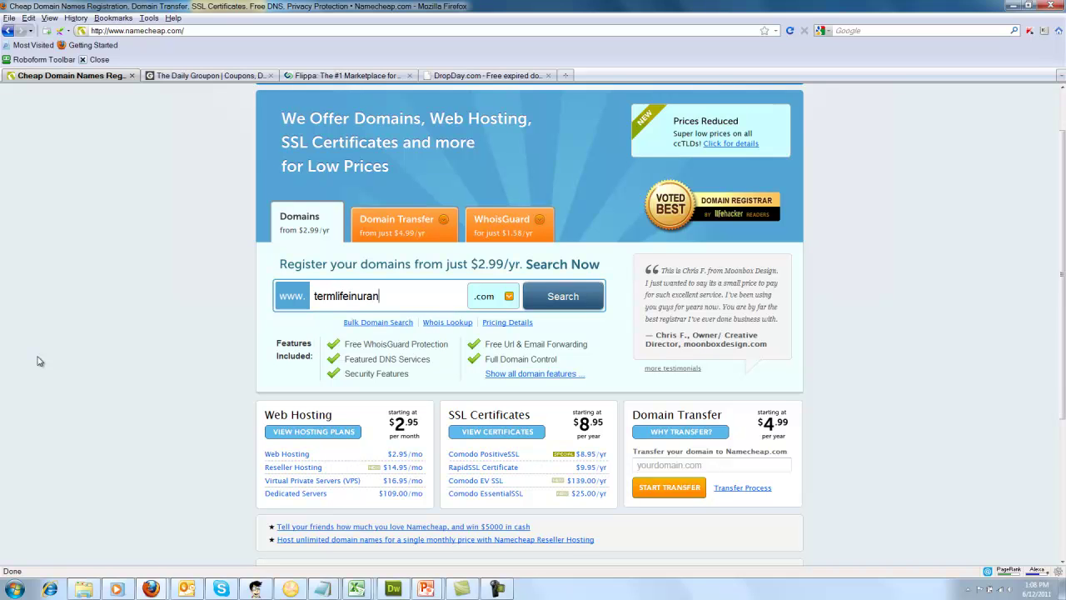
text(feinsu)
key(BackSpace)
text(suranceusa)
click(557, 303)
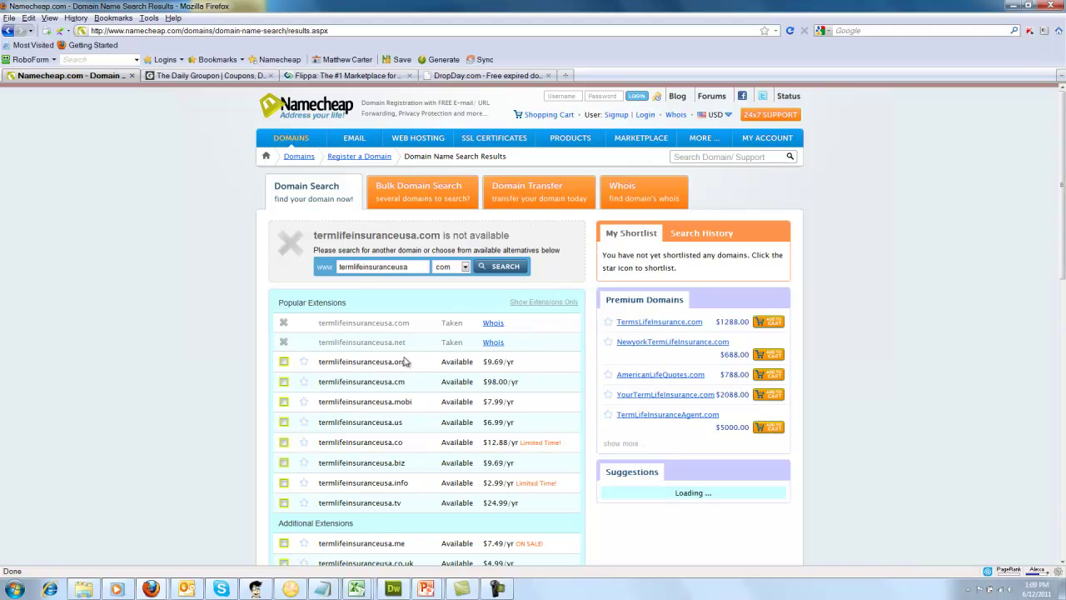
Step: Compare the .com, .net and .org entries in the results and select termlifeinsuranceusa.org
double_click(402, 323)
double_click(400, 342)
click(401, 361)
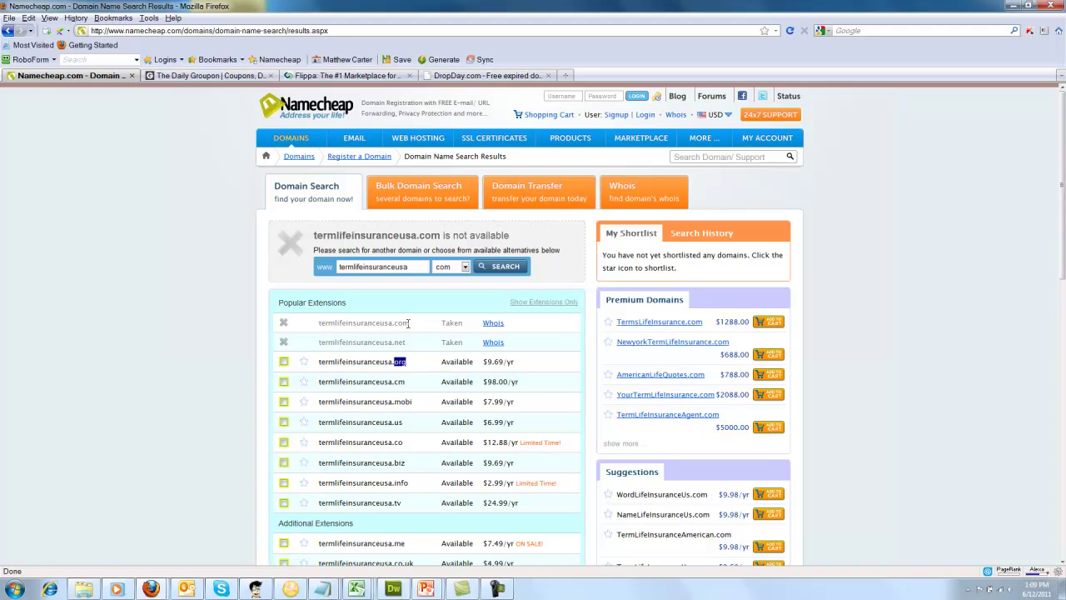
click(414, 363)
Step: Examine the domain extensions offered for the search, leaving the choice at com
click(466, 267)
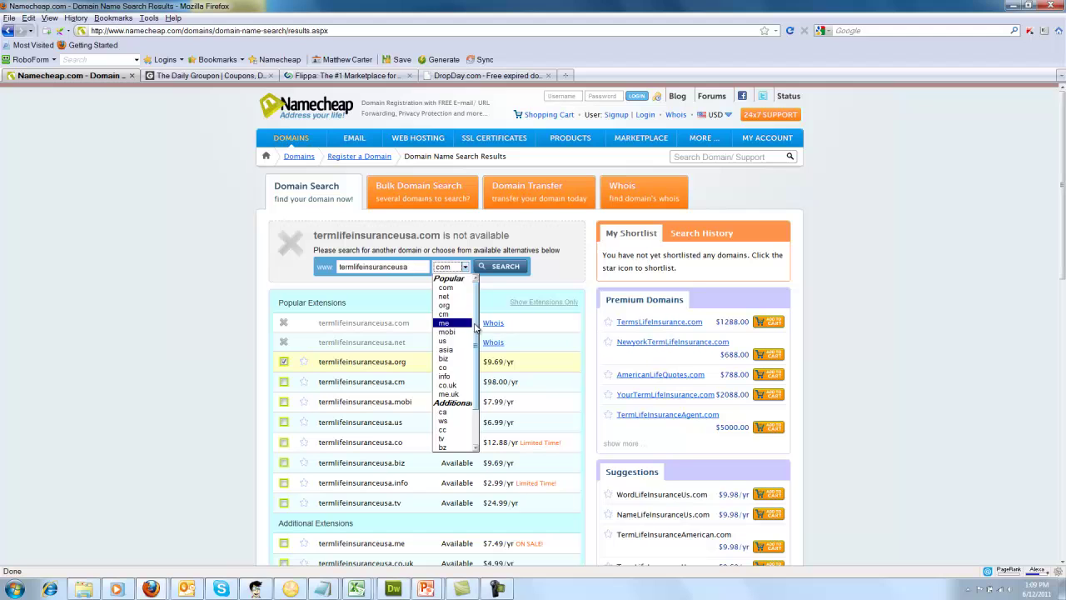
scroll(476, 383, down, 2)
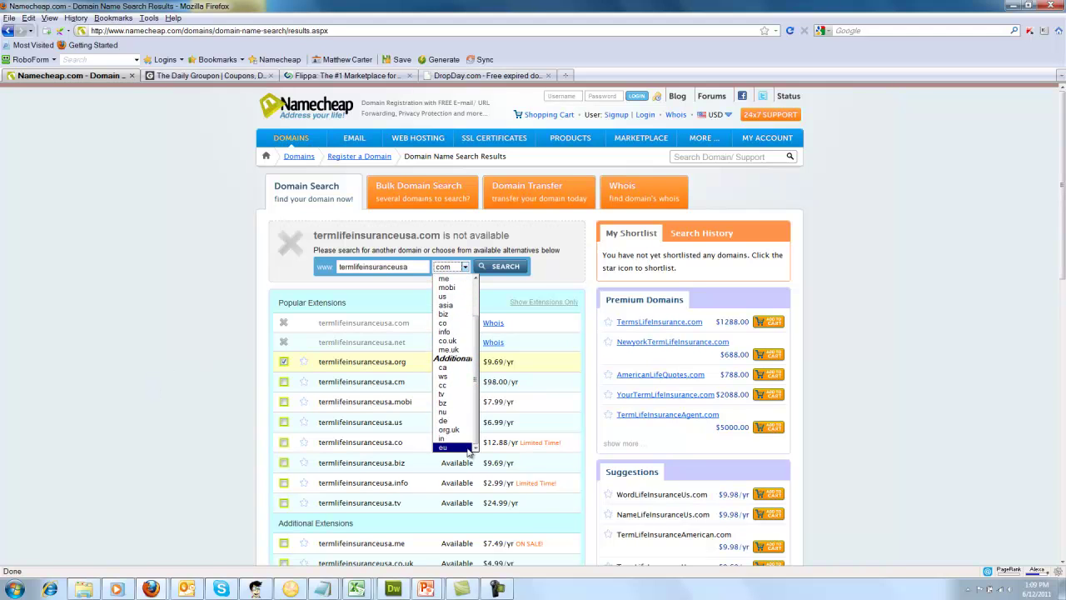
click(115, 350)
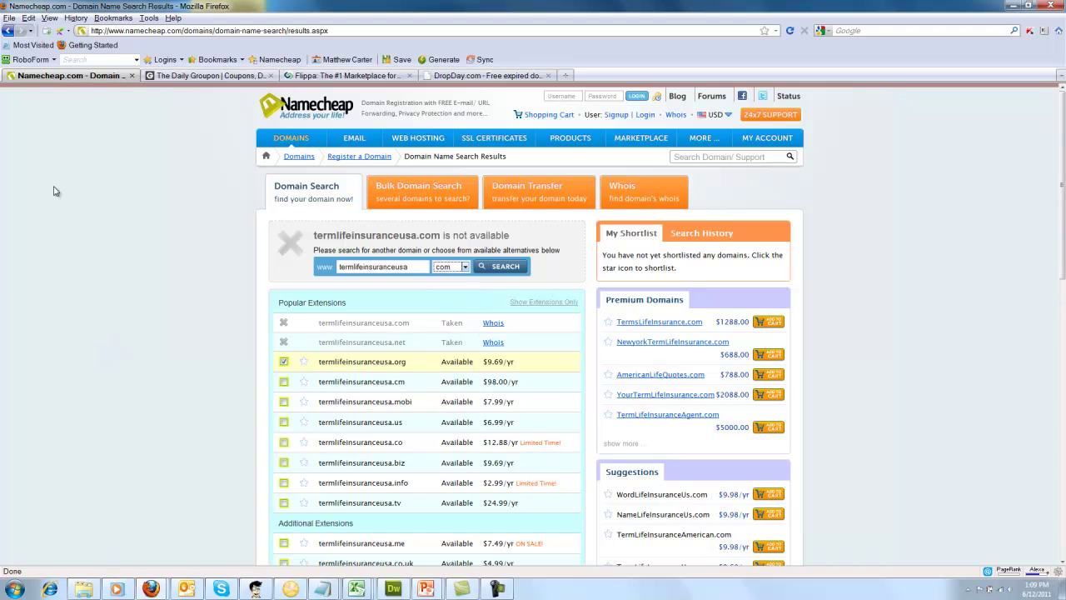
Step: Search Google in a new browser tab for "buy .com.au domains"
click(9, 18)
click(30, 42)
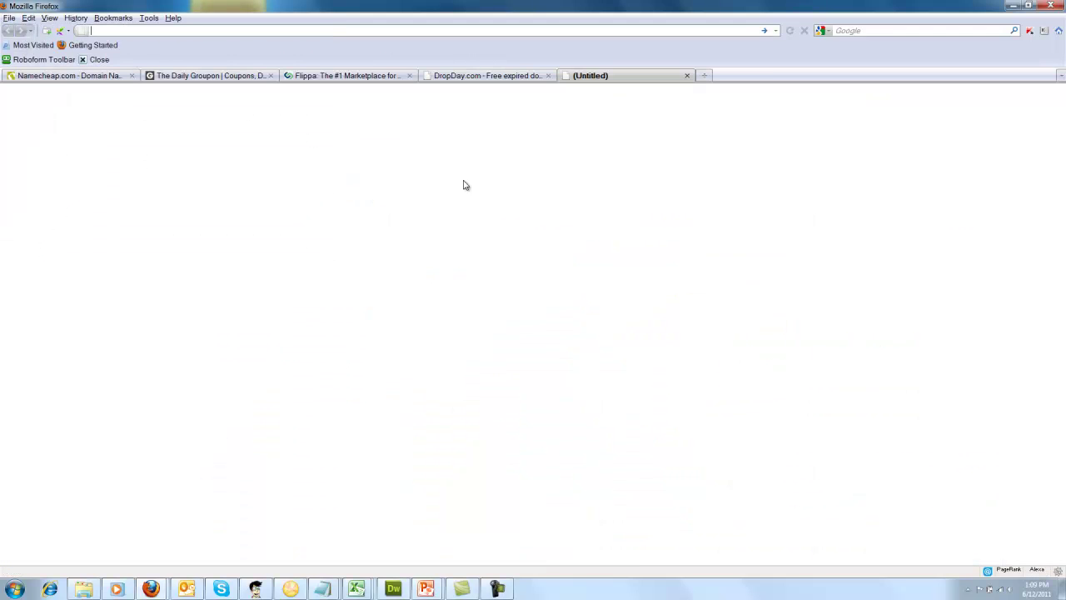
click(864, 30)
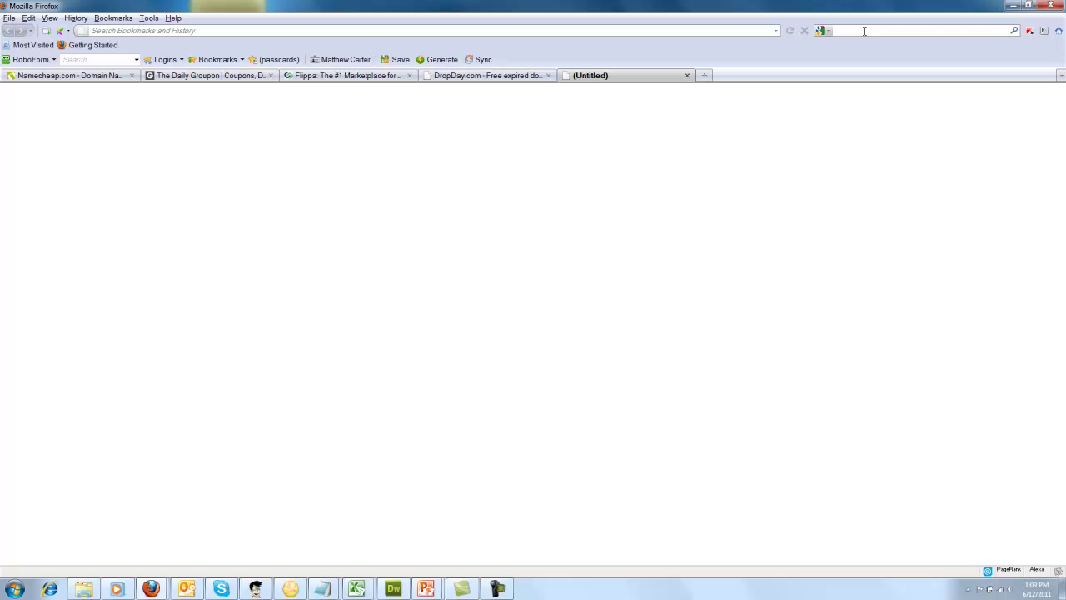
text(buy .co)
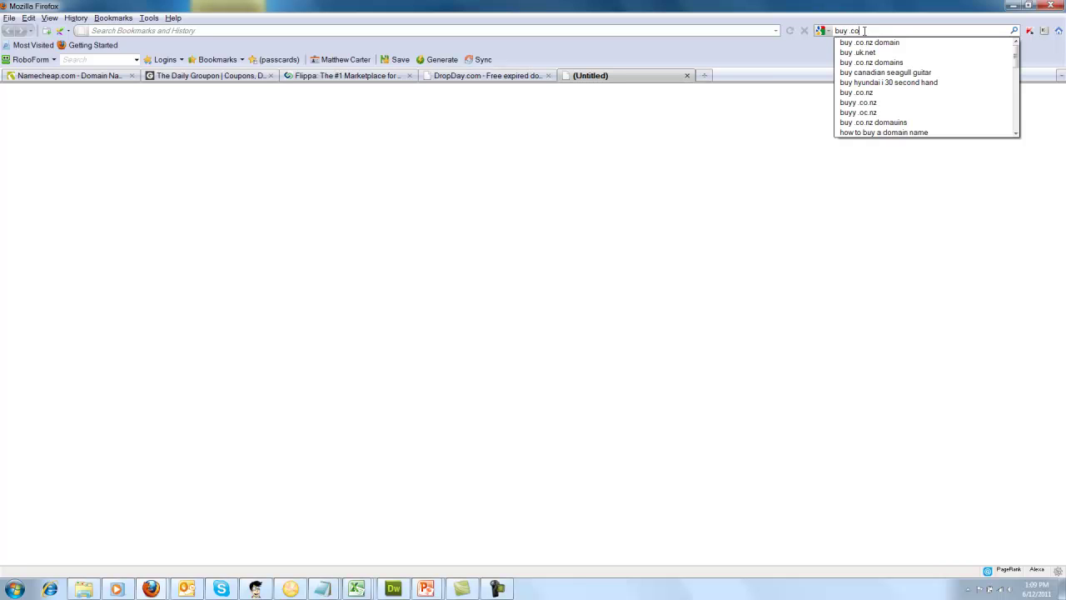
text(m.au domains)
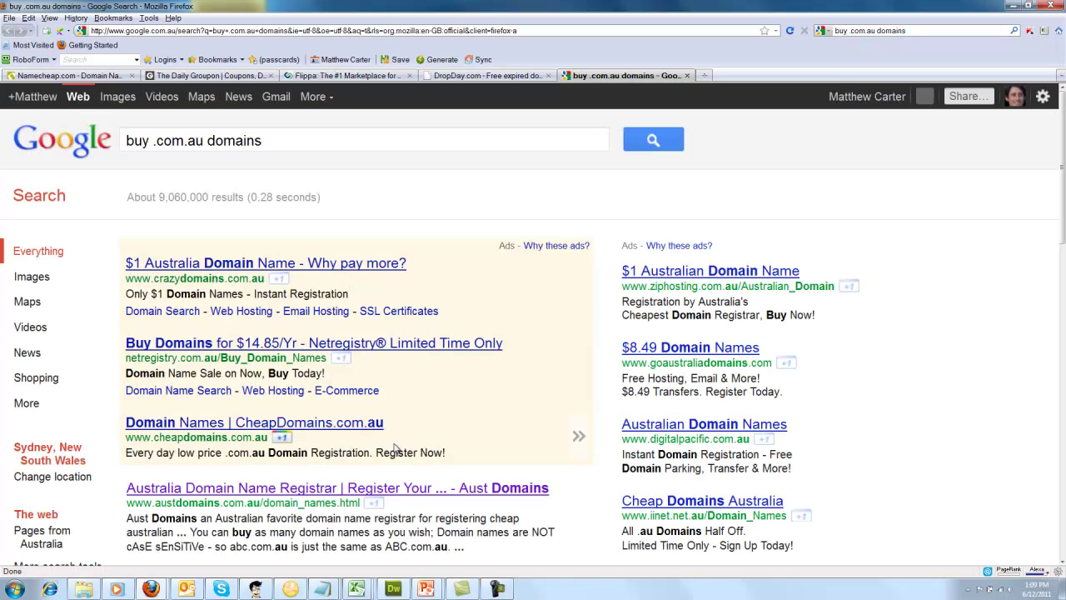
Step: Open the Crazy Domains website from its "$1 Australia Domain Name" ad in the search results
click(233, 265)
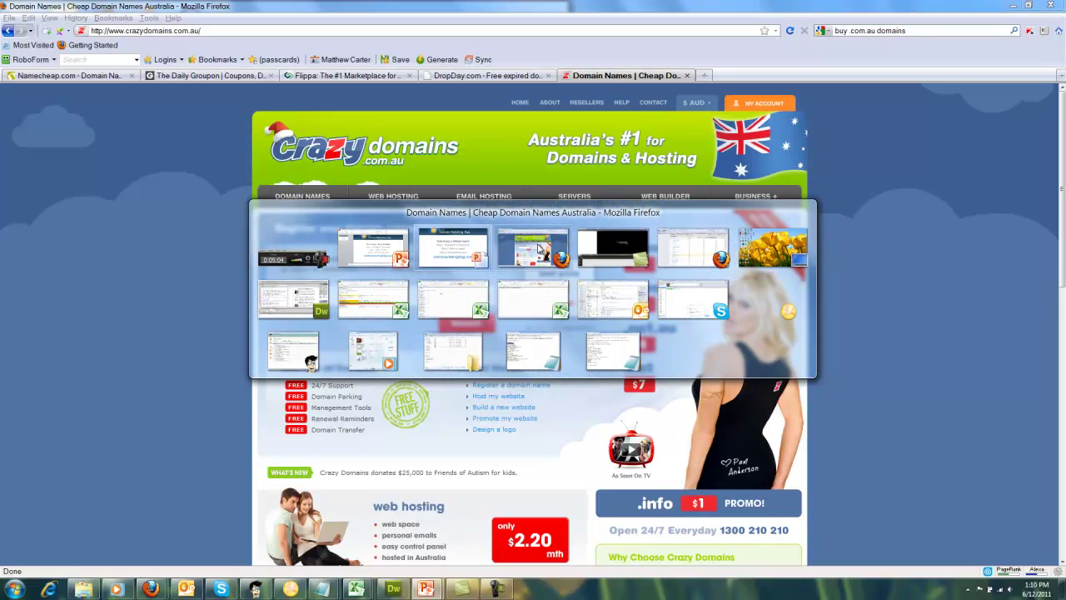
click(534, 248)
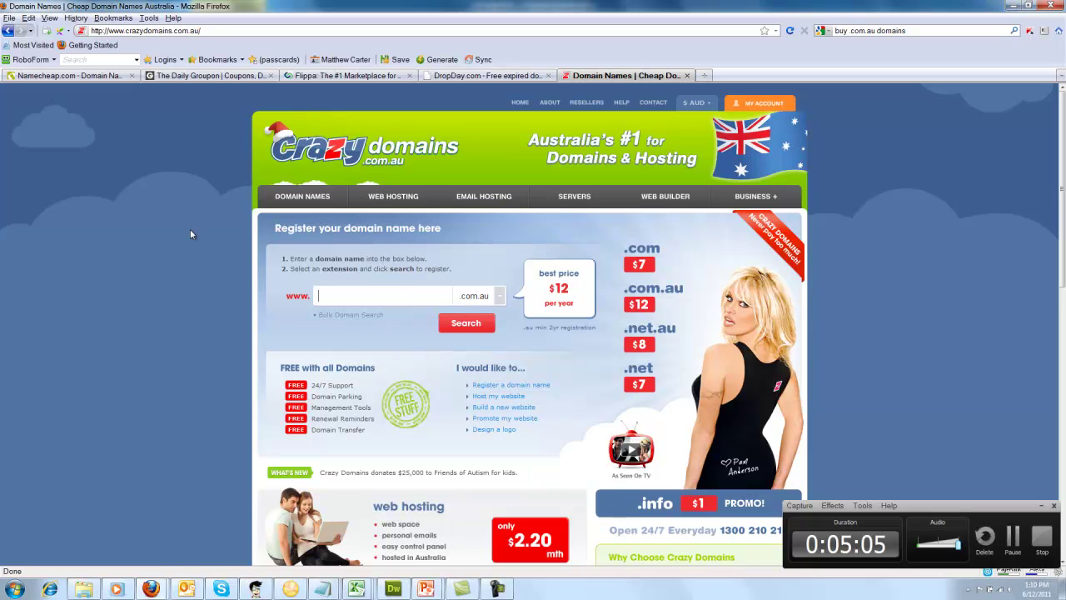
click(1042, 506)
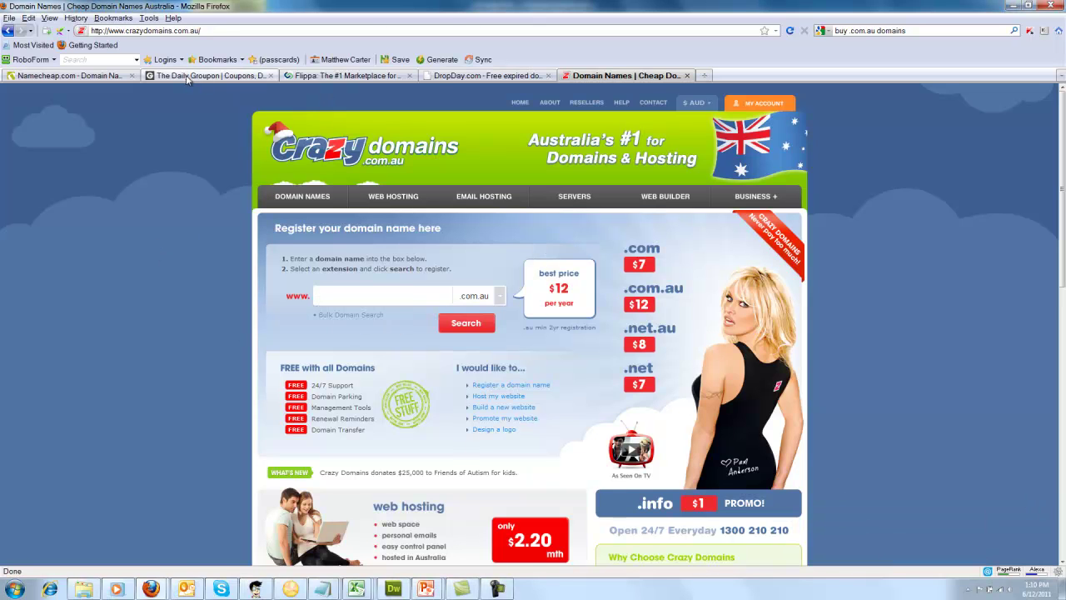
Step: Check the availability of the hyphenated domain term-life-insurance-usa on Namecheap with the .com extension and review the extensions listed
click(66, 75)
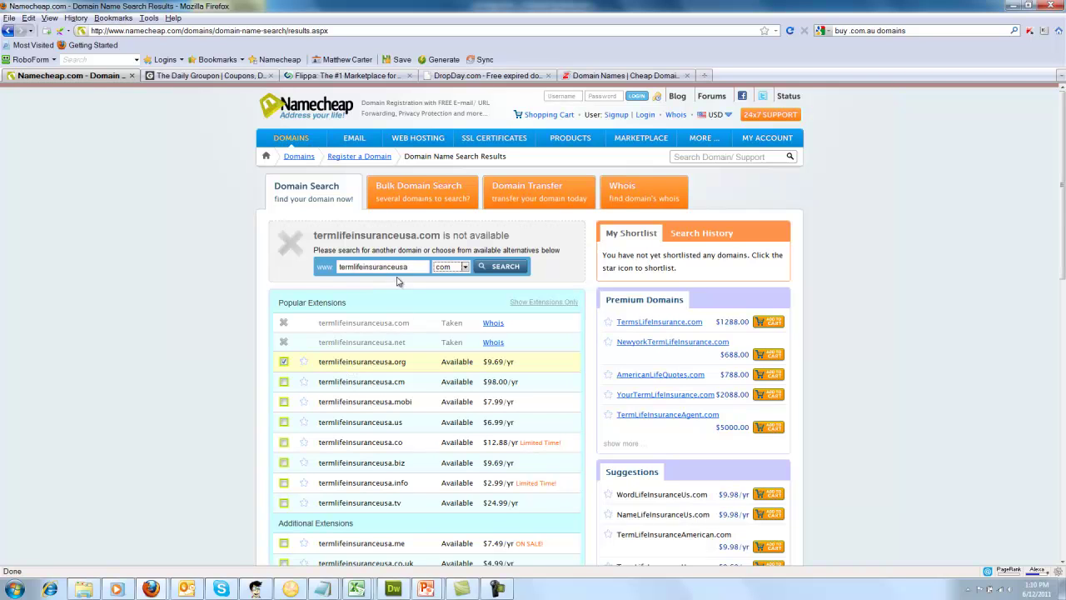
click(355, 266)
text(-)
click(367, 267)
text(-)
click(401, 266)
text(-)
click(504, 268)
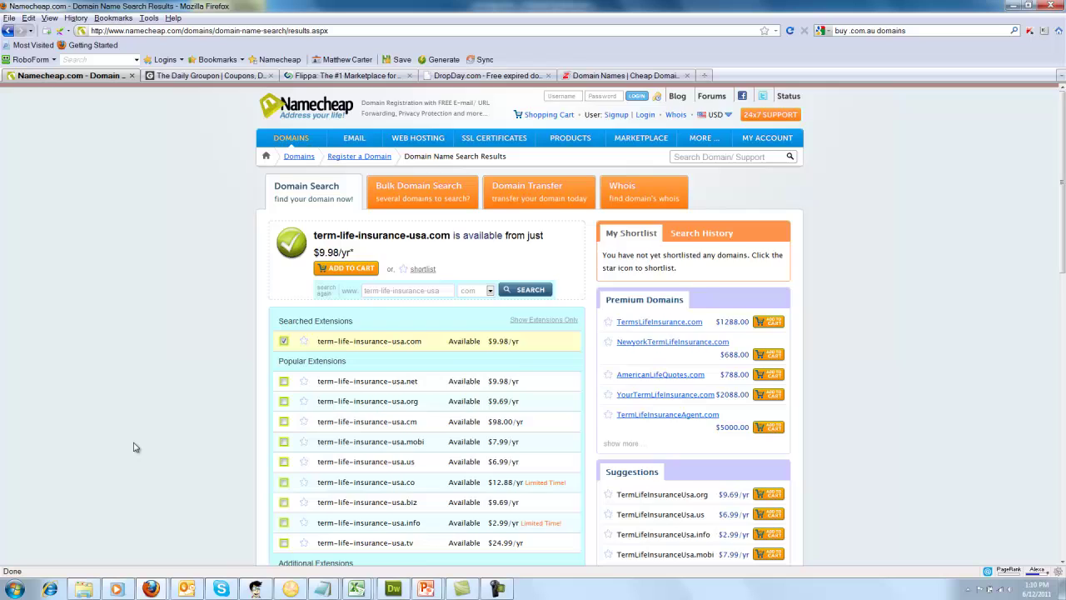
scroll(134, 448, down, 1)
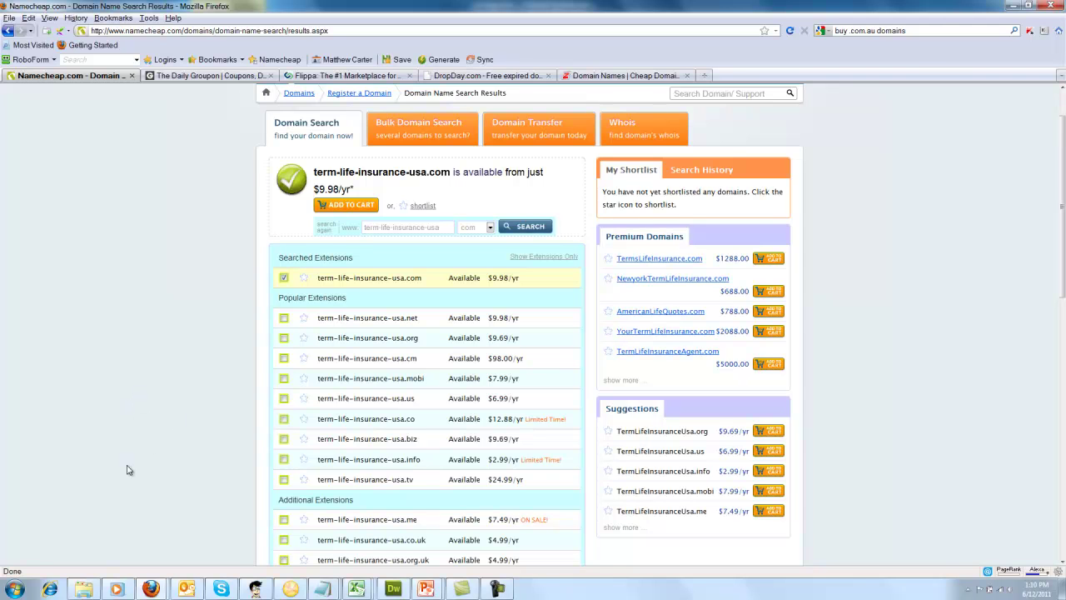
scroll(112, 450, up, 2)
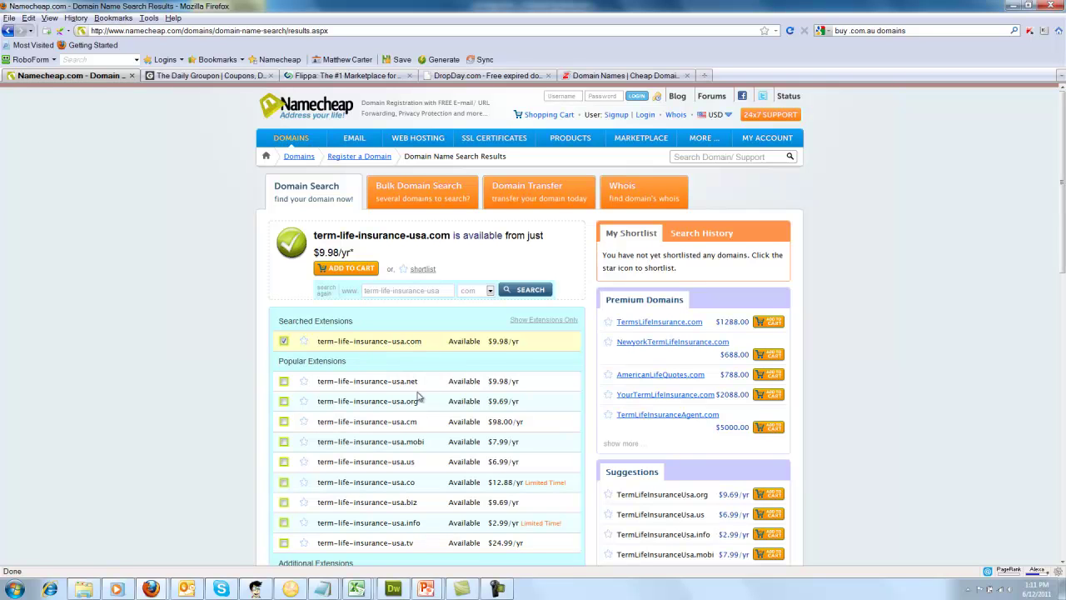
Step: Clear the domain name from the Namecheap search field above the results
click(392, 291)
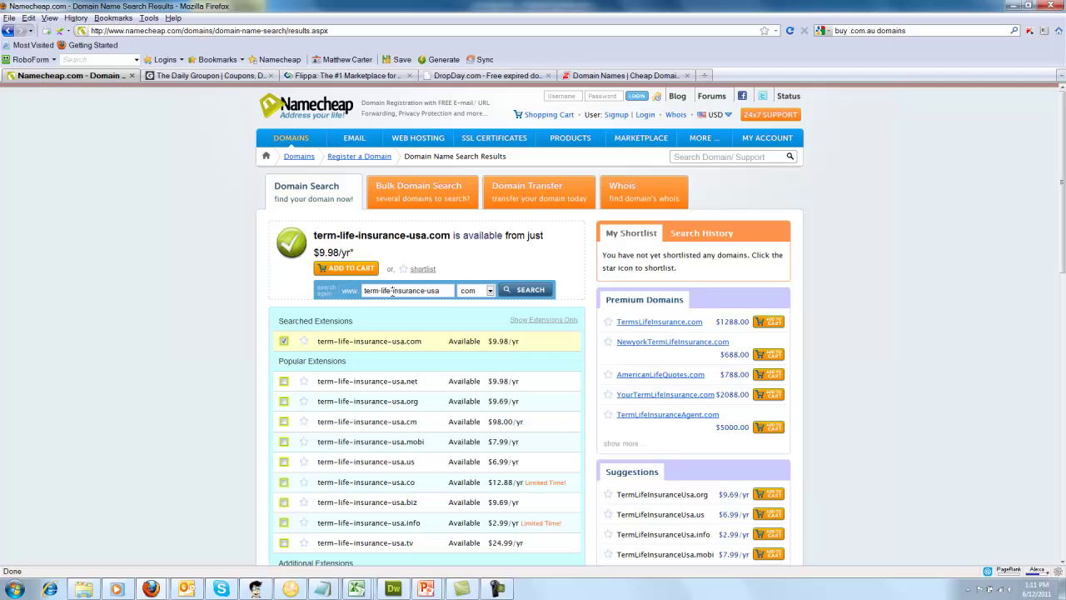
triple_click(437, 290)
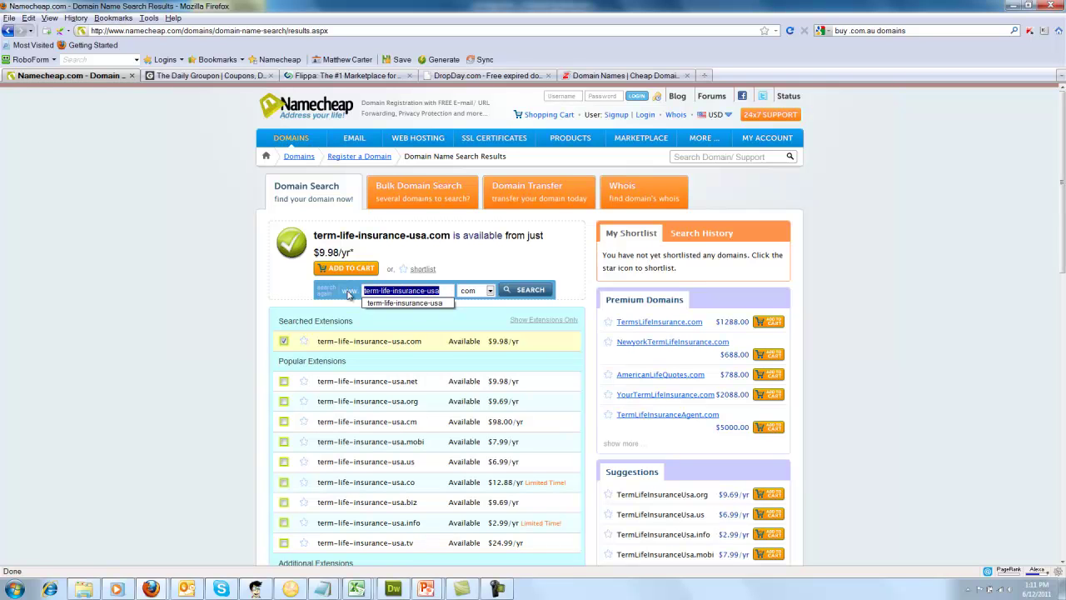
key(BackSpace)
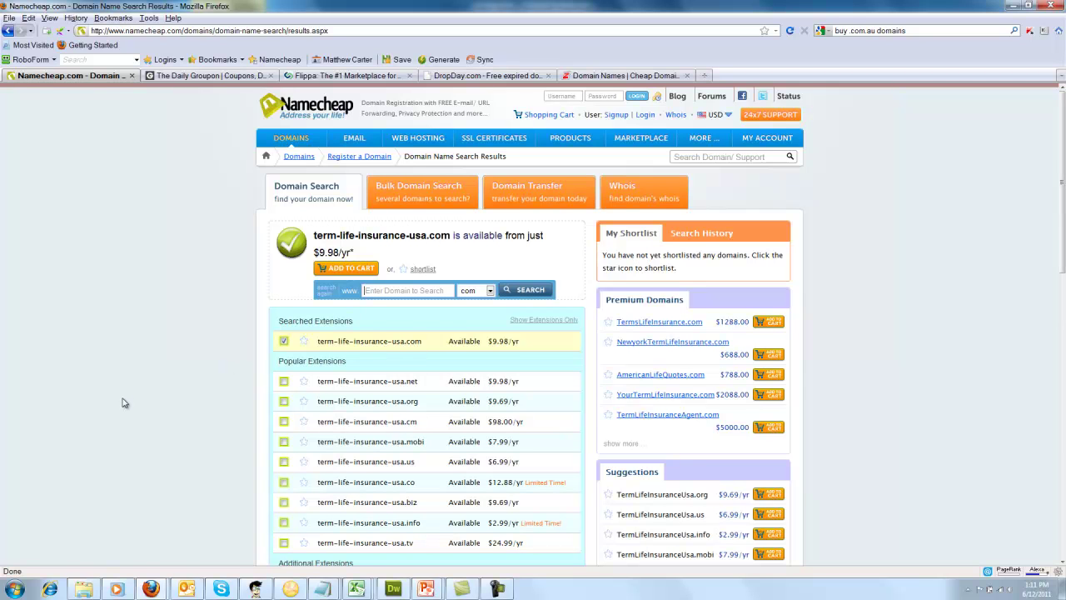
Step: View the open Groupon page and examine the featured websites for sale on Flippa
click(216, 81)
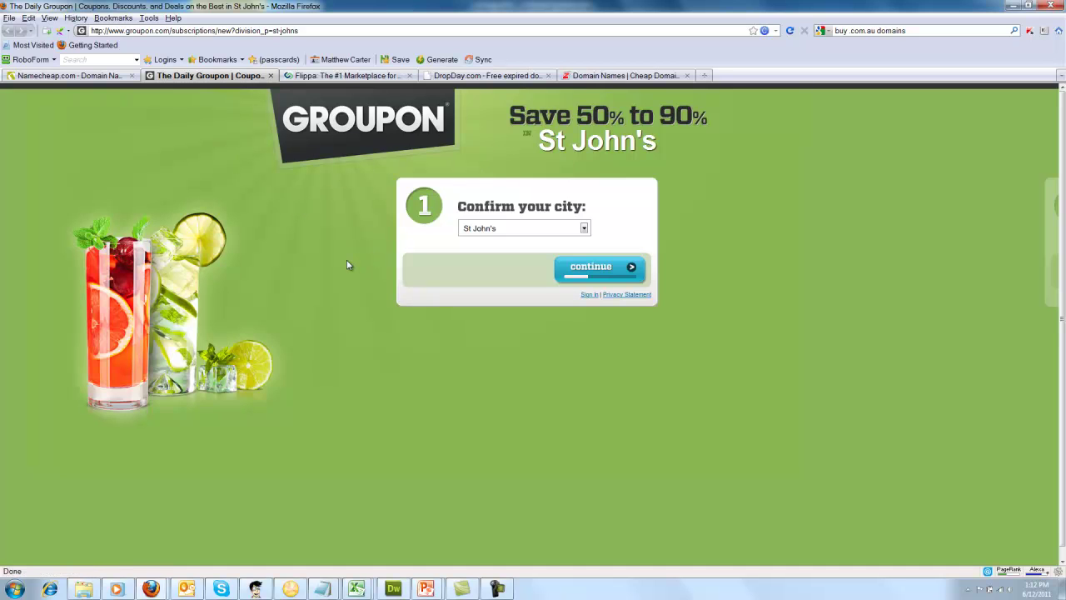
click(343, 76)
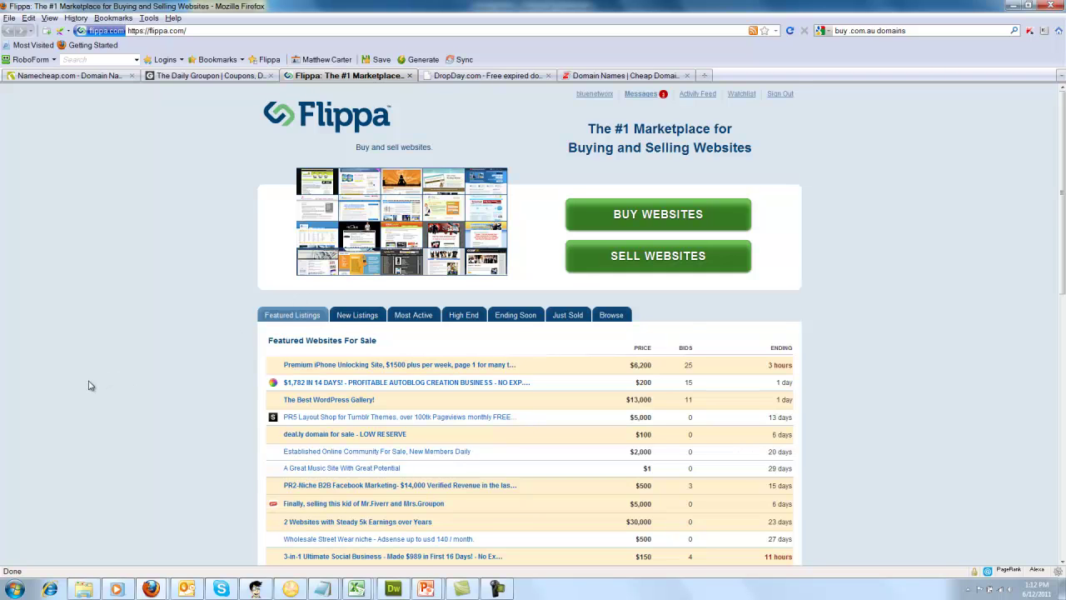
scroll(91, 386, down, 1)
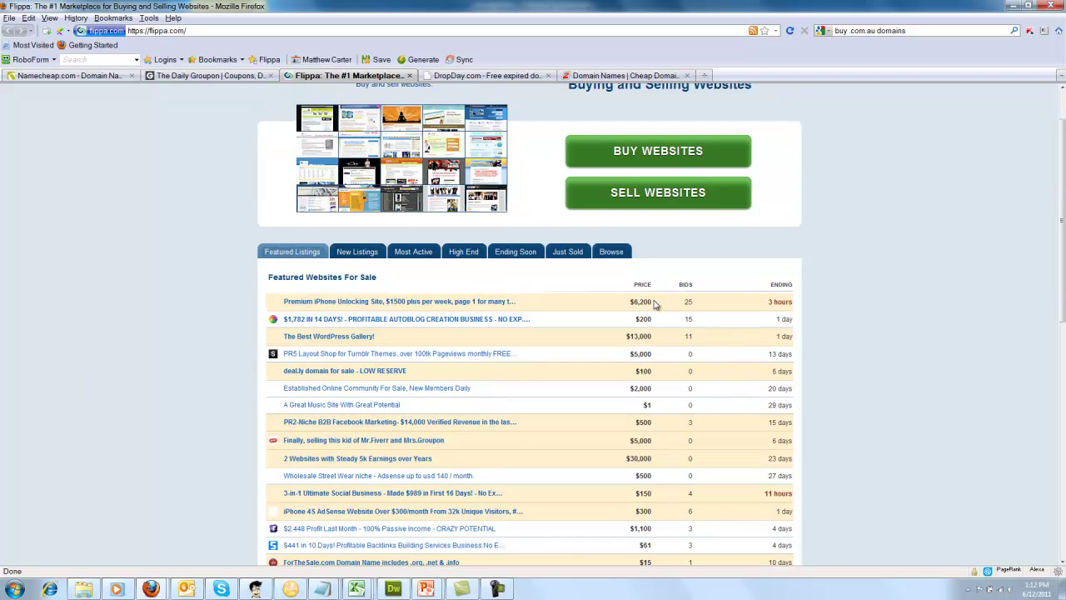
scroll(94, 373, up, 1)
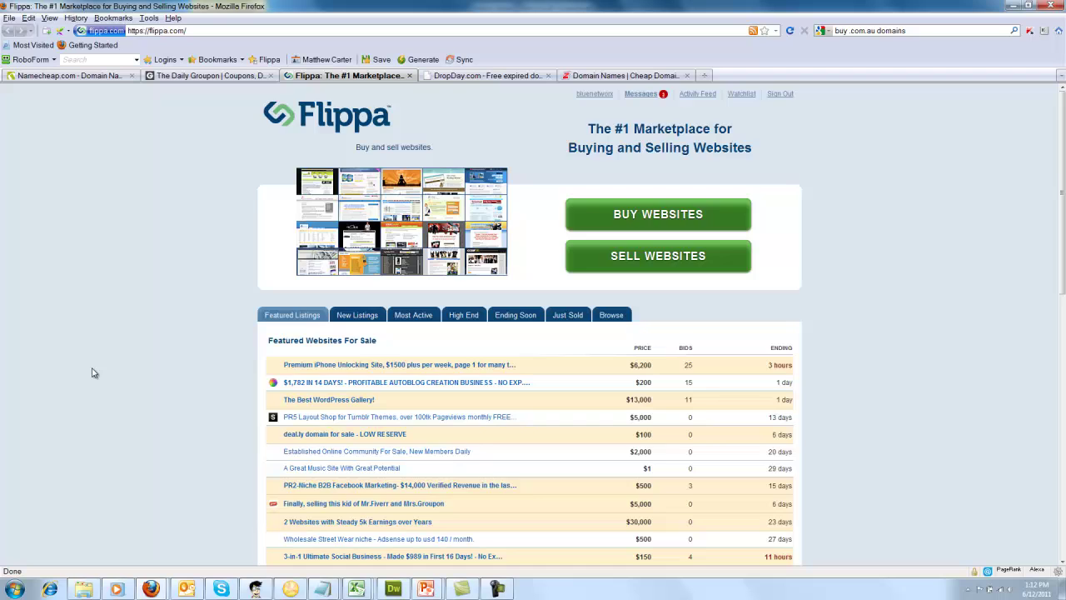
scroll(92, 372, down, 3)
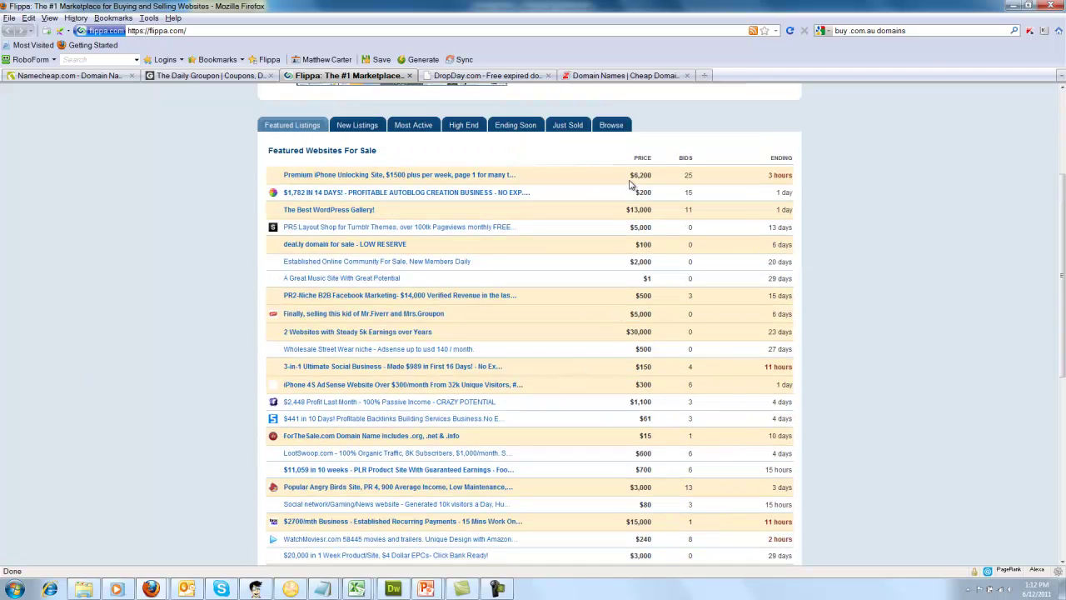
scroll(150, 367, up, 3)
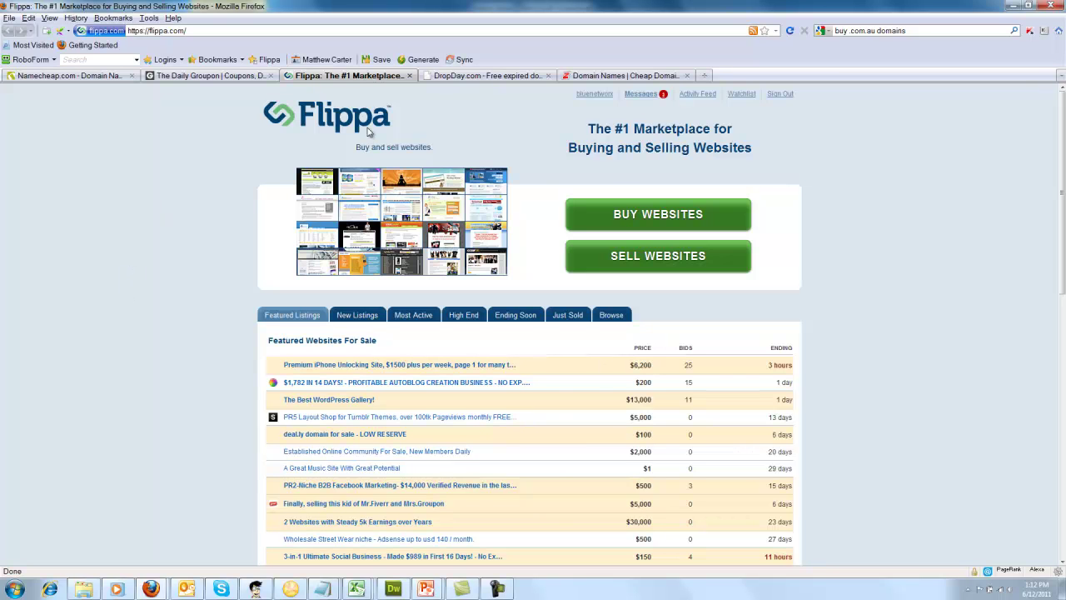
Step: Examine DropDay's list of expiring domains and their ranking columns
click(472, 76)
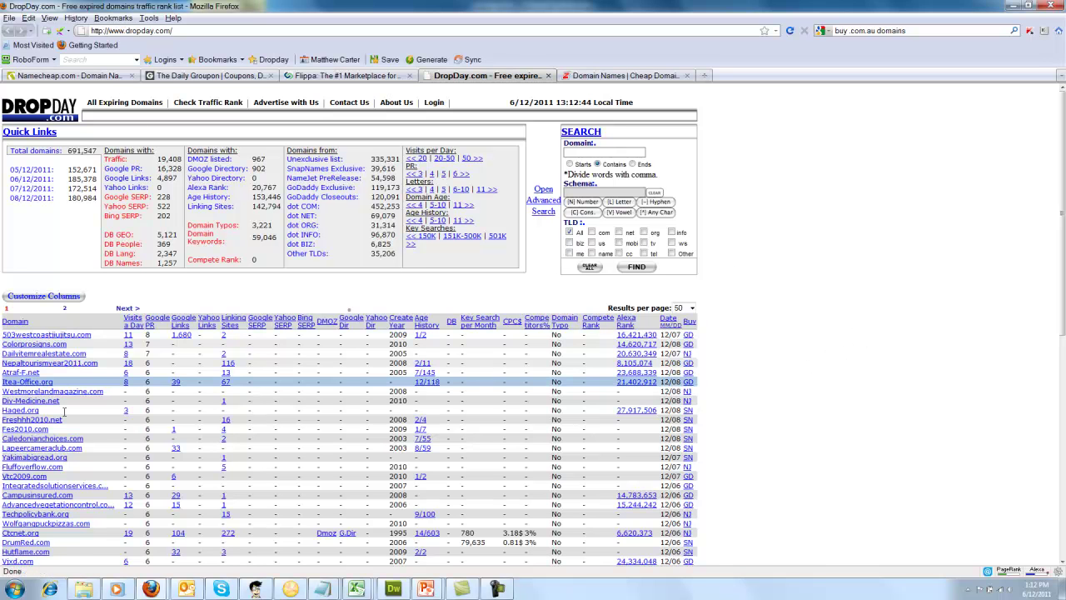
scroll(65, 347, down, 2)
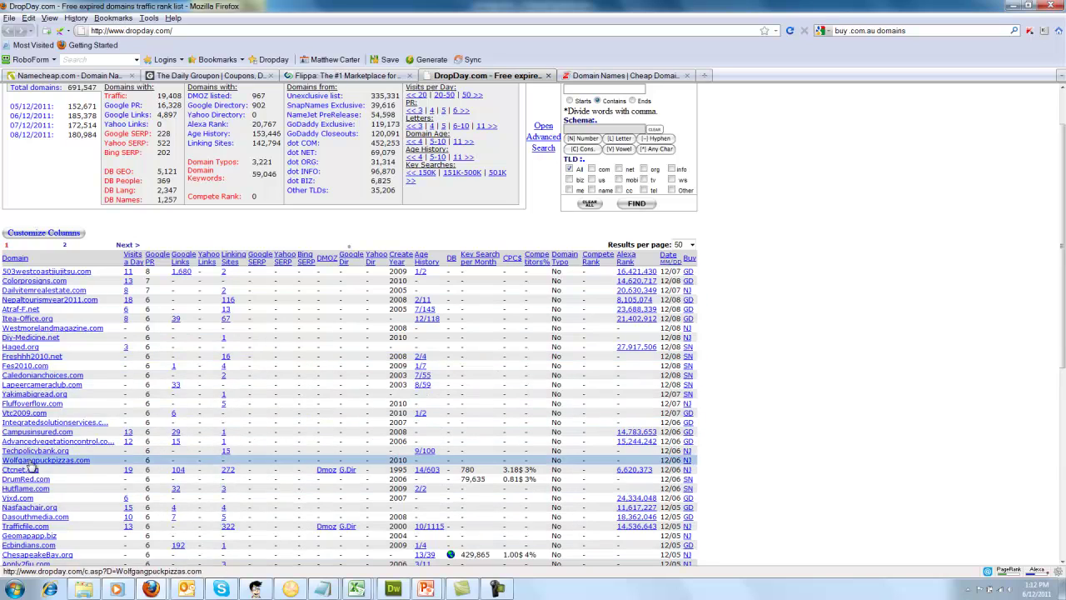
scroll(31, 468, down, 4)
scroll(32, 469, down, 2)
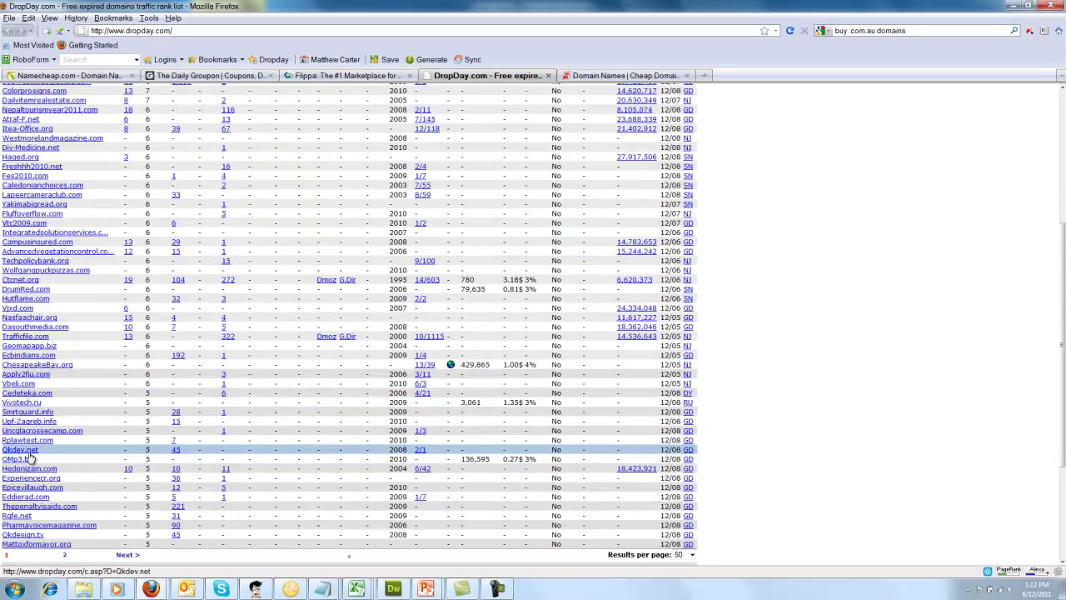
scroll(30, 463, up, 8)
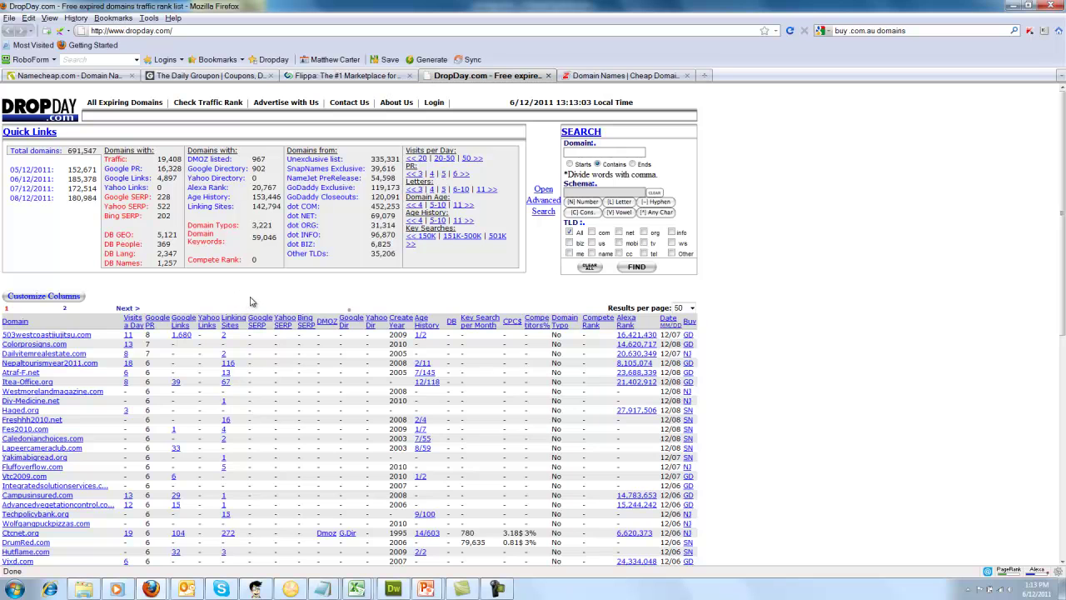
Step: Go to mattsmarketingblog.com in the browser tab that holds the Crazy Domains site
click(78, 79)
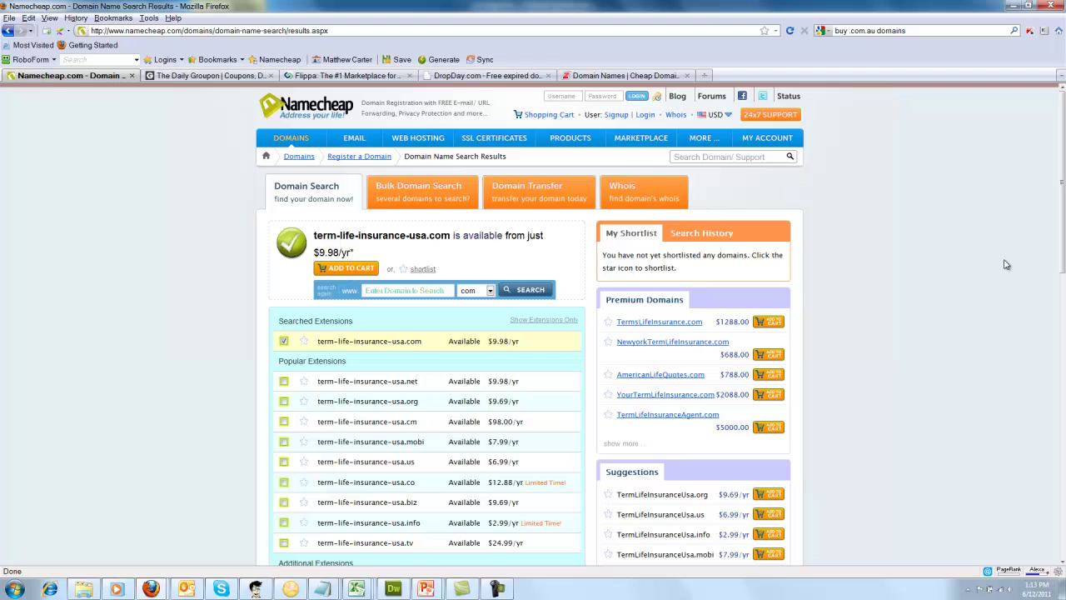
click(596, 77)
click(157, 30)
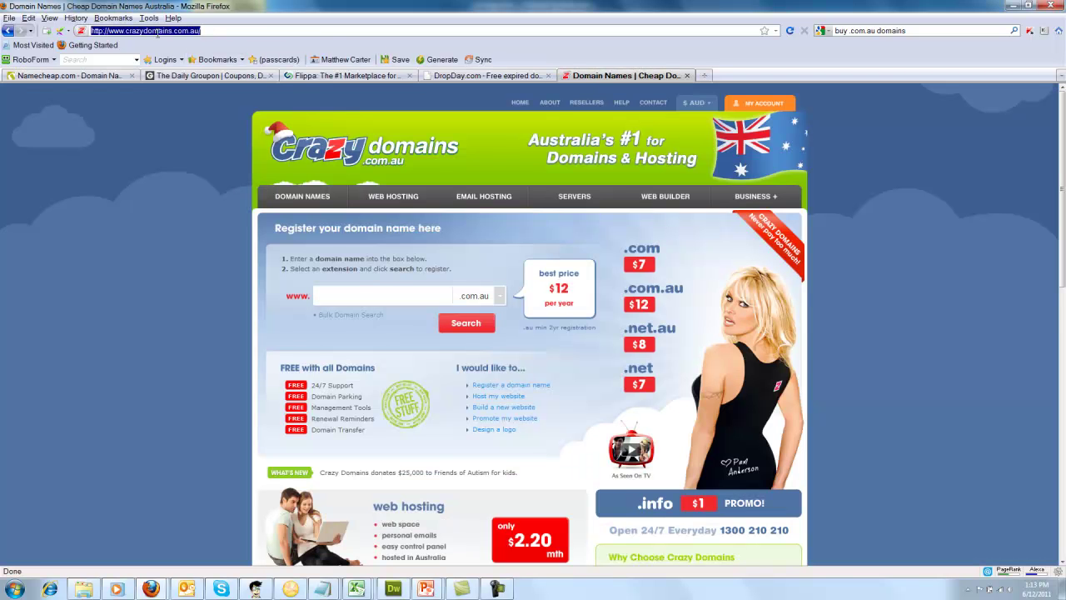
text(matt)
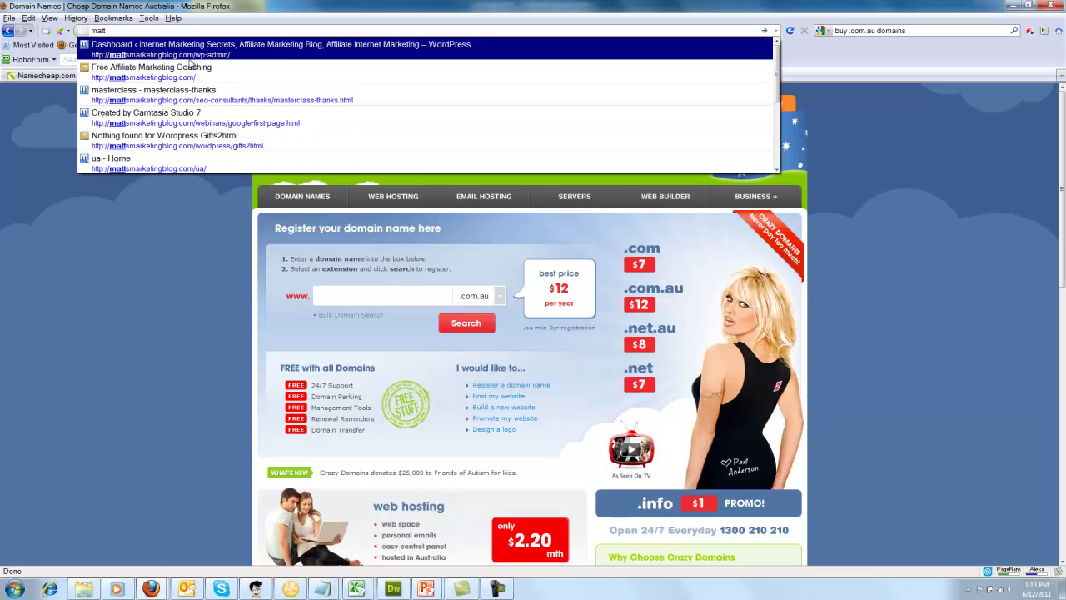
click(176, 77)
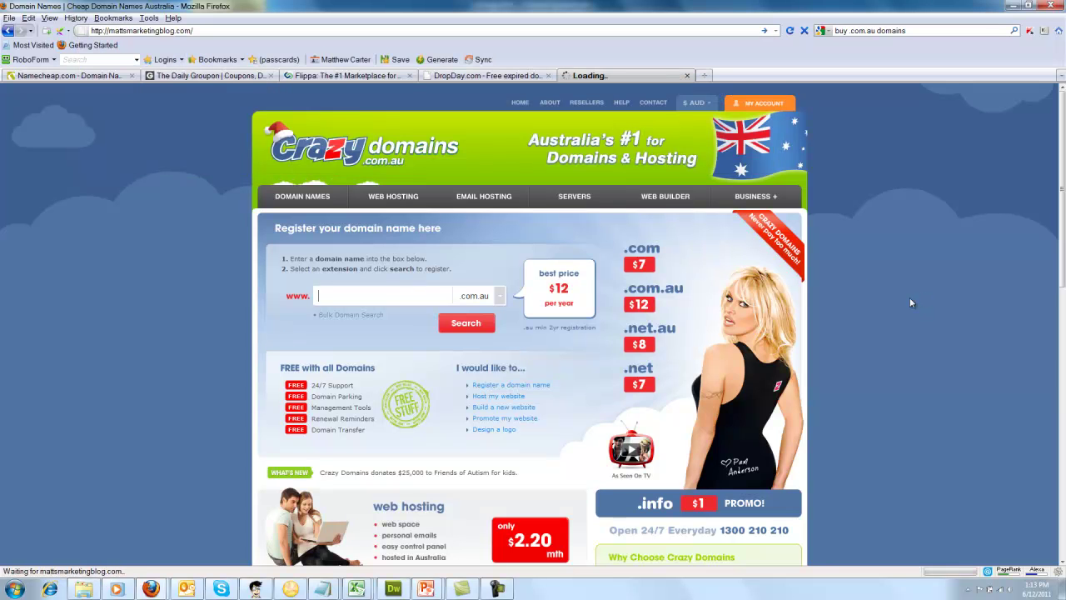